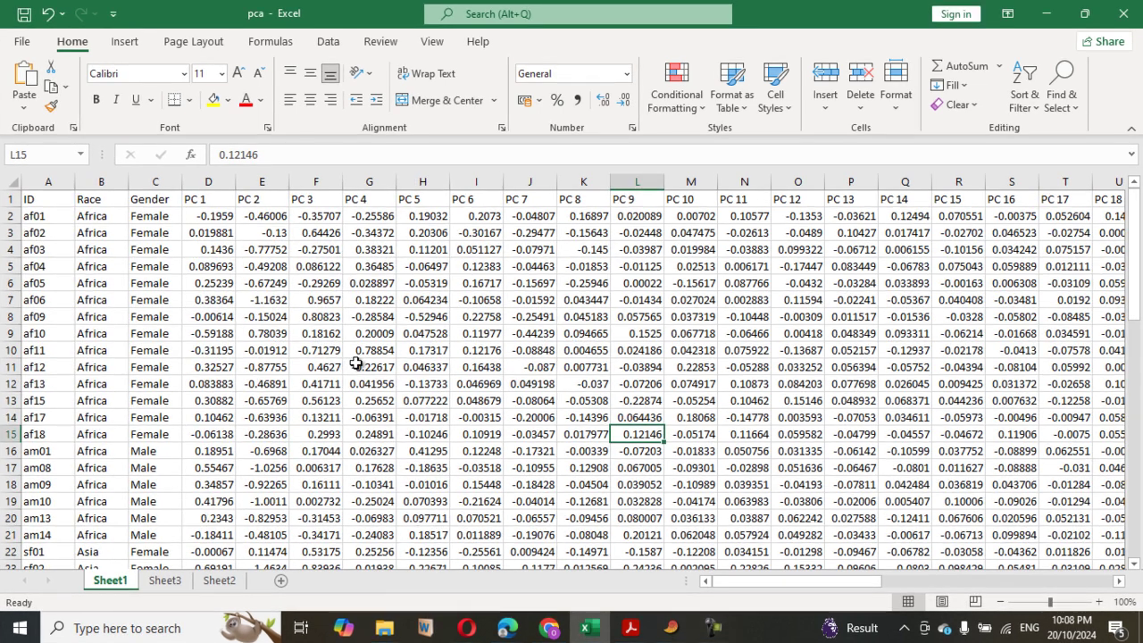
Copy the entire data table from Sheet1 and switch to the empty PAST spreadsheet.
key("ctrl+a")
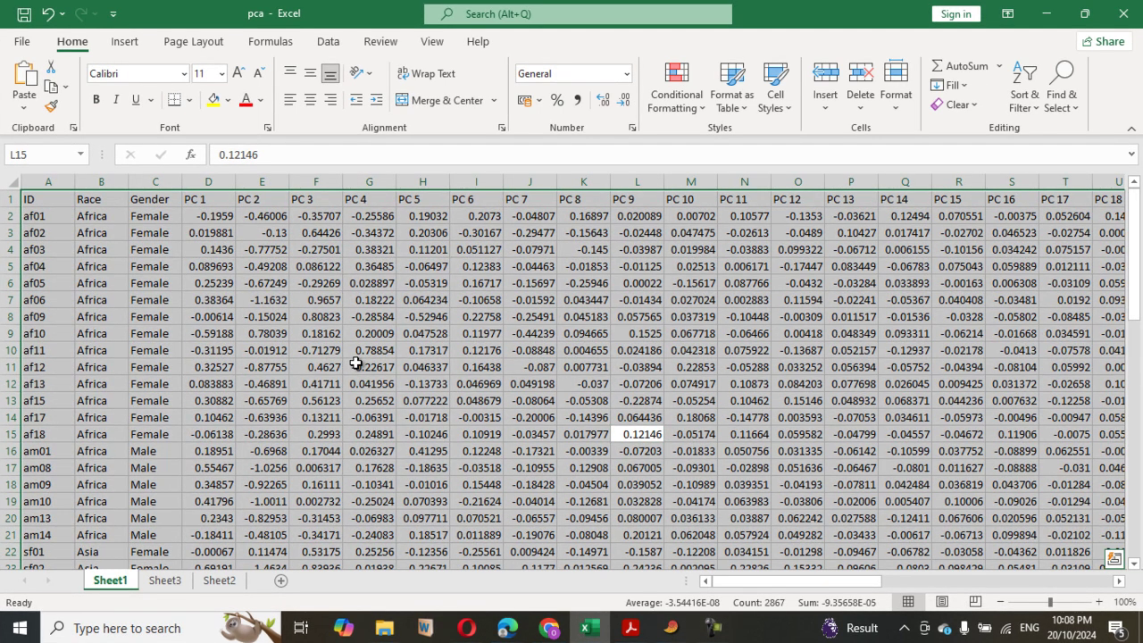
key("ctrl+c")
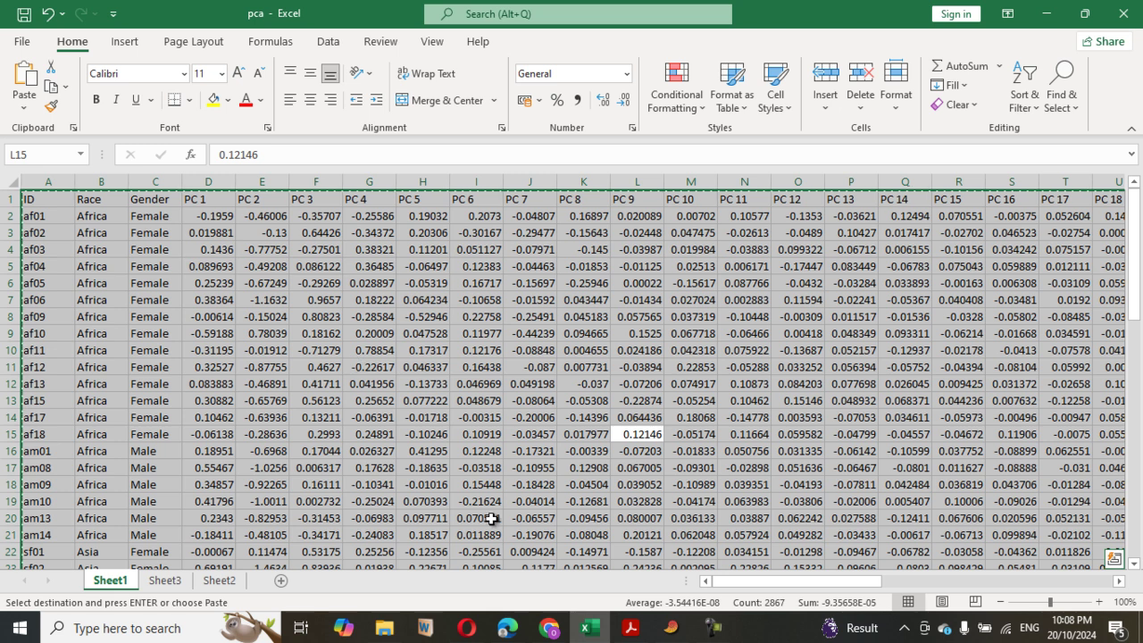
left_click(671, 628)
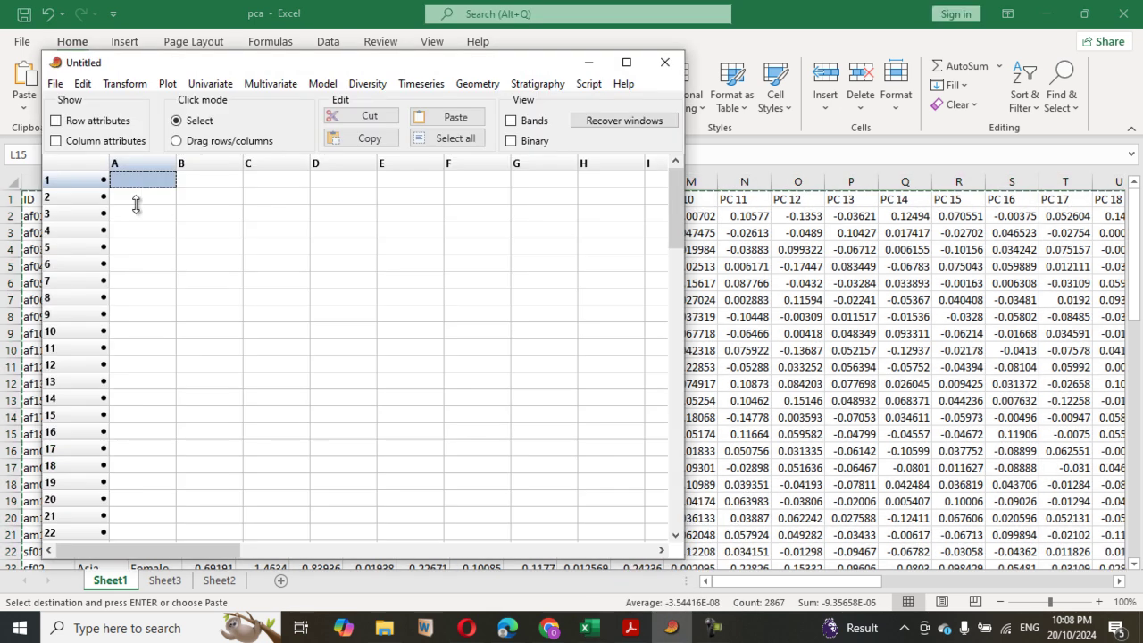
Show the row and column attributes and paste the copied table starting at the Name row of the Name column.
left_click(56, 121)
left_click(57, 141)
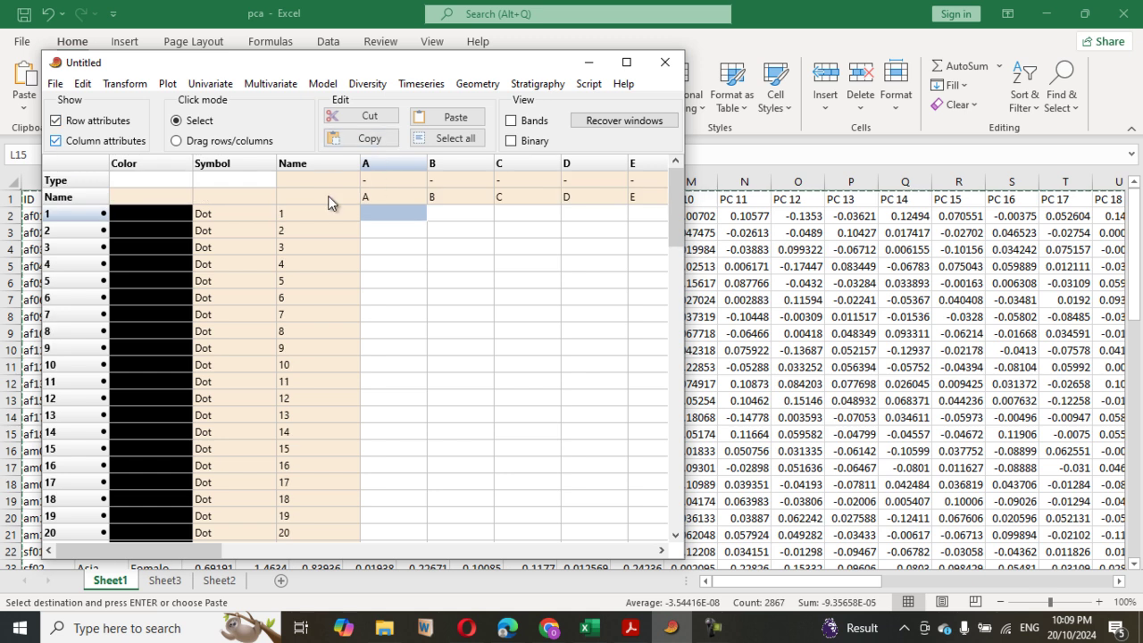
left_click(328, 203)
left_click(455, 117)
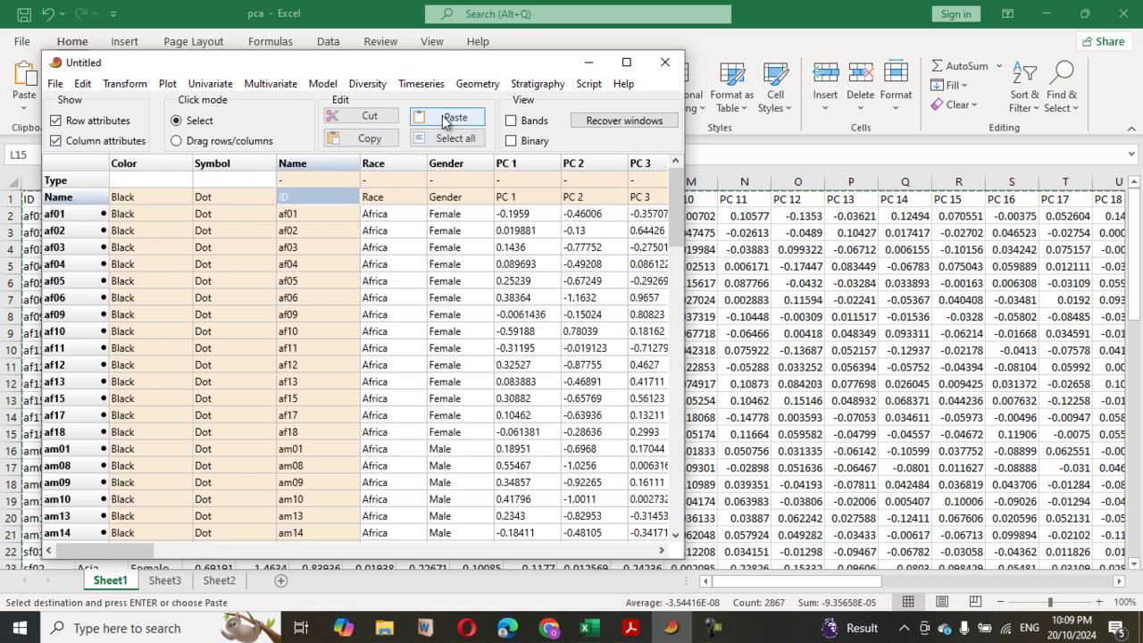
Set the Race column's data type to Group.
left_click(401, 180)
left_click(402, 180)
left_click(390, 215)
Remove the Gender column and hide the row and column attributes.
left_click(460, 165)
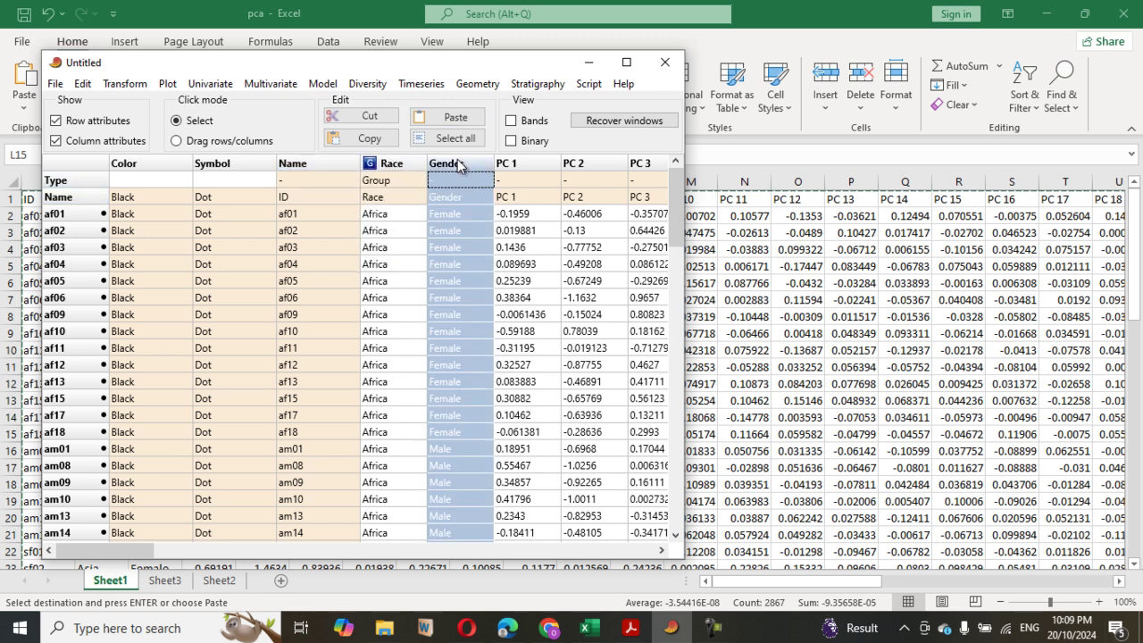
left_click(81, 89)
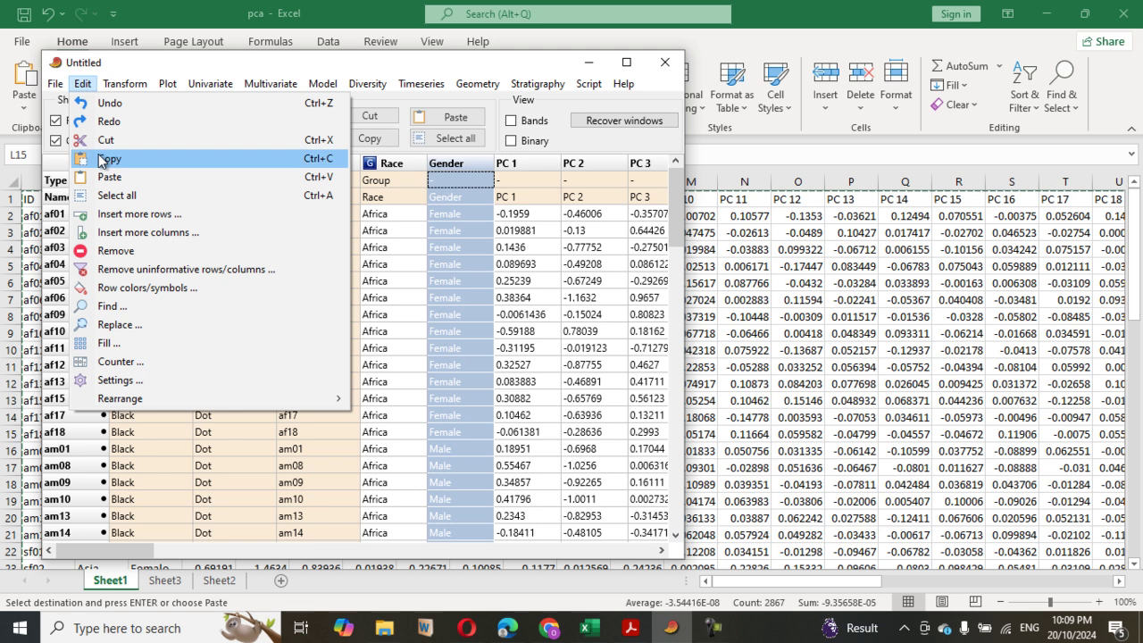
left_click(116, 251)
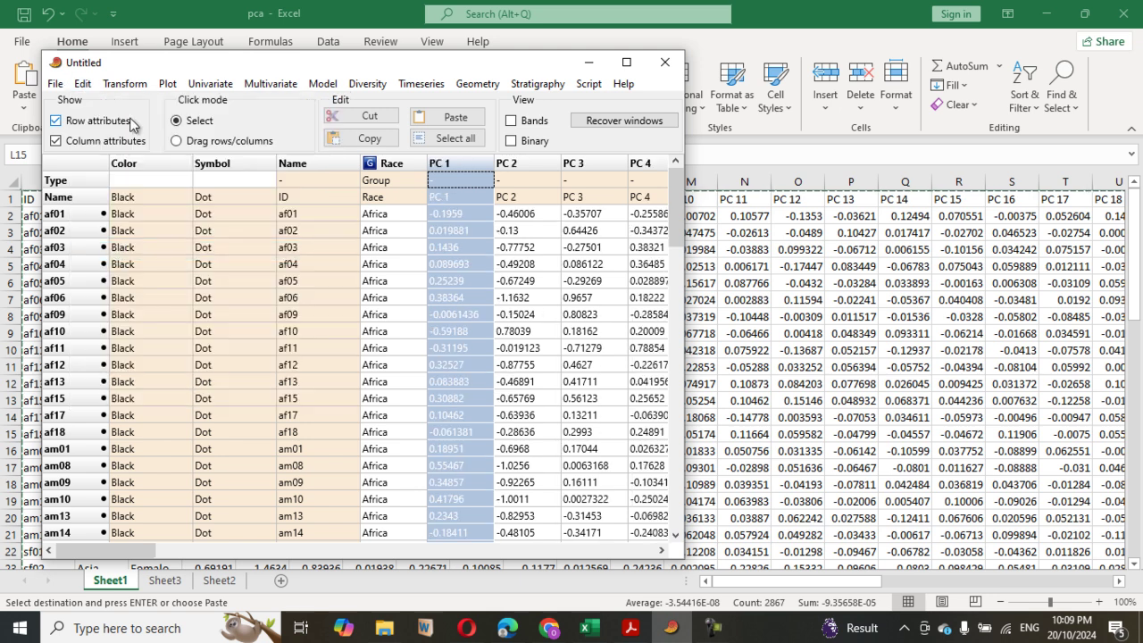
left_click(61, 121)
left_click(59, 140)
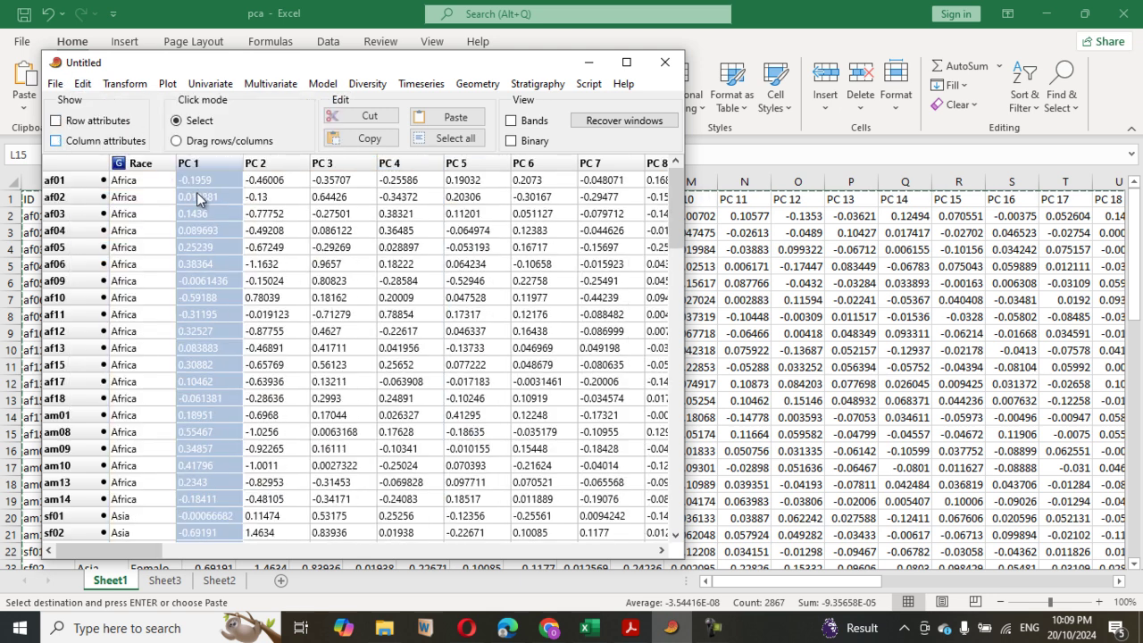
Assign row colors by Race group, with Blue for Asia and Burlywood for Europe.
left_click(145, 166)
left_click(82, 83)
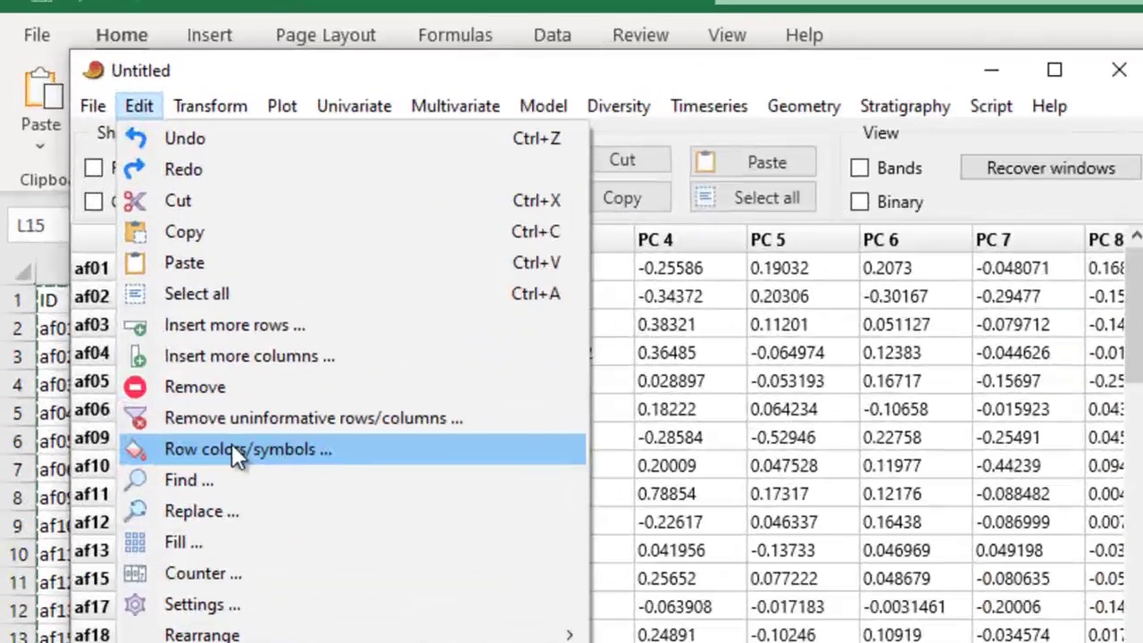
left_click(134, 286)
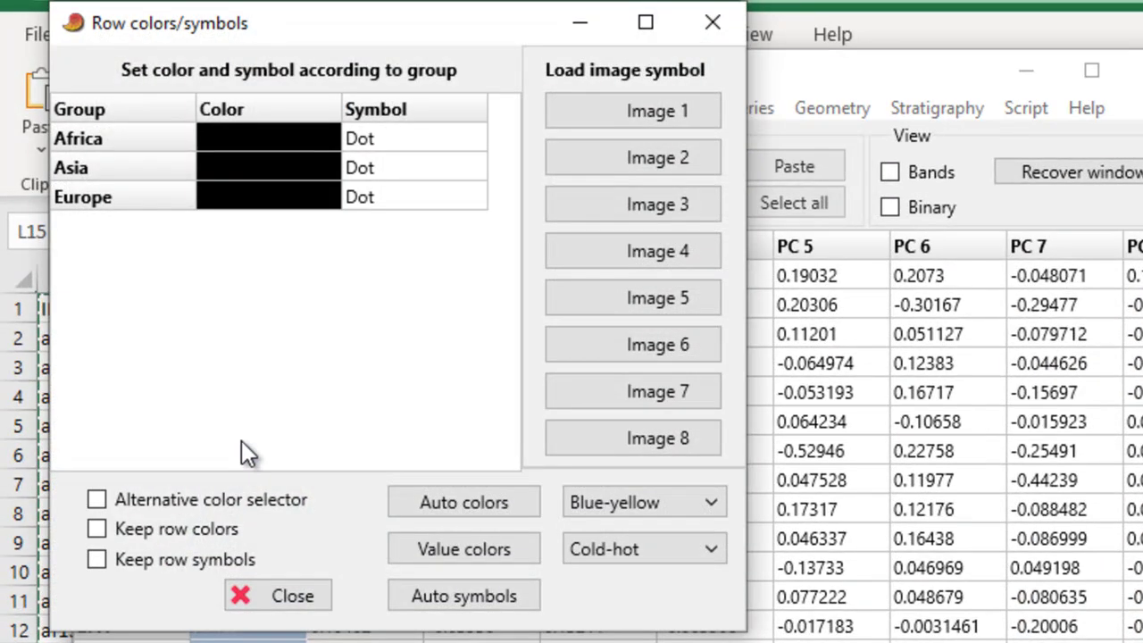
left_click(277, 168)
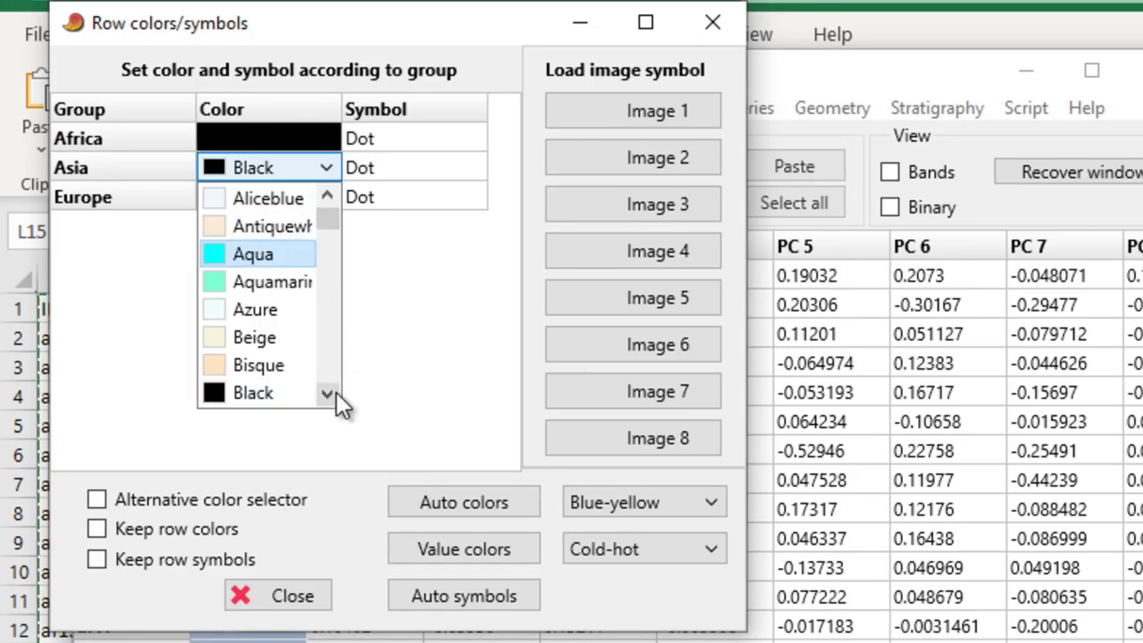
scroll(336, 392, "down", 1)
left_click(284, 366)
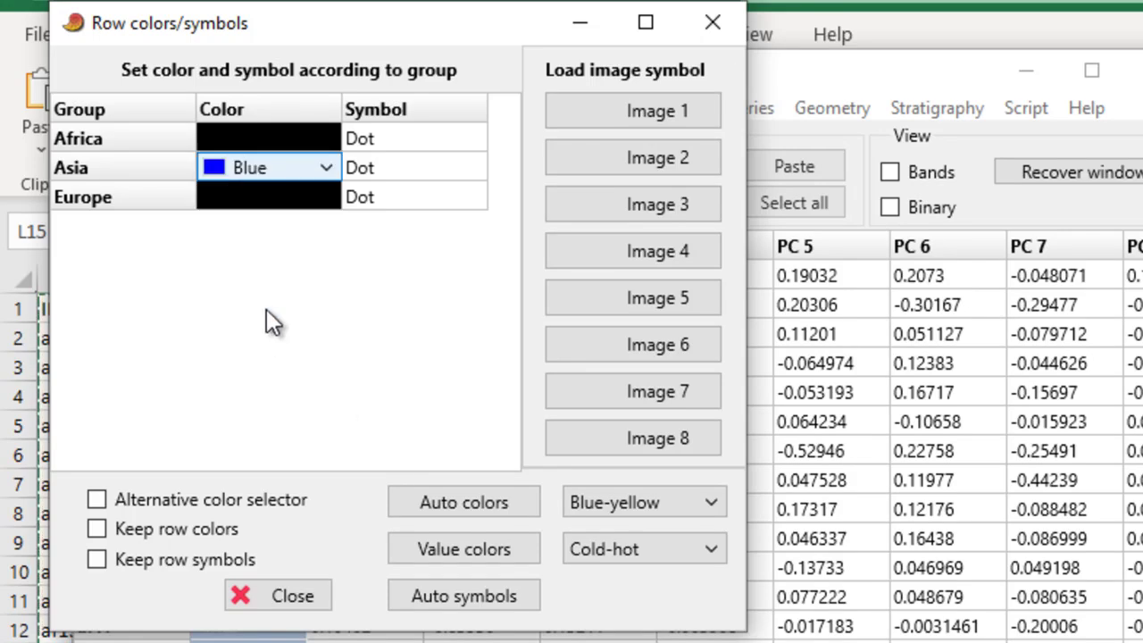
left_click(250, 198)
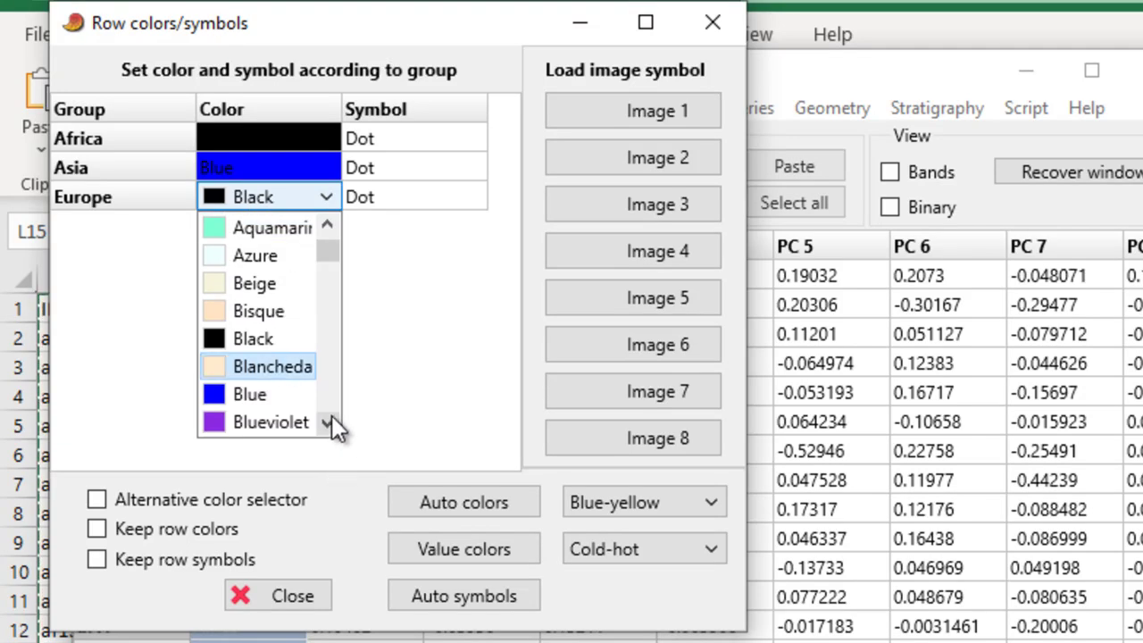
scroll(331, 415, "down", 2)
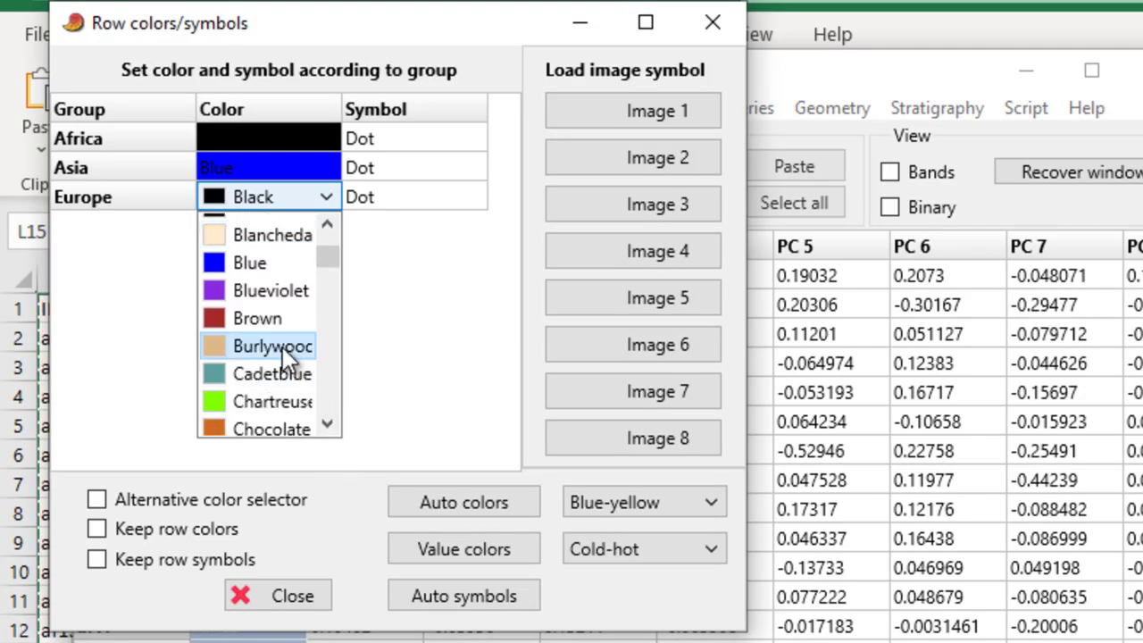
left_click(282, 346)
left_click(278, 596)
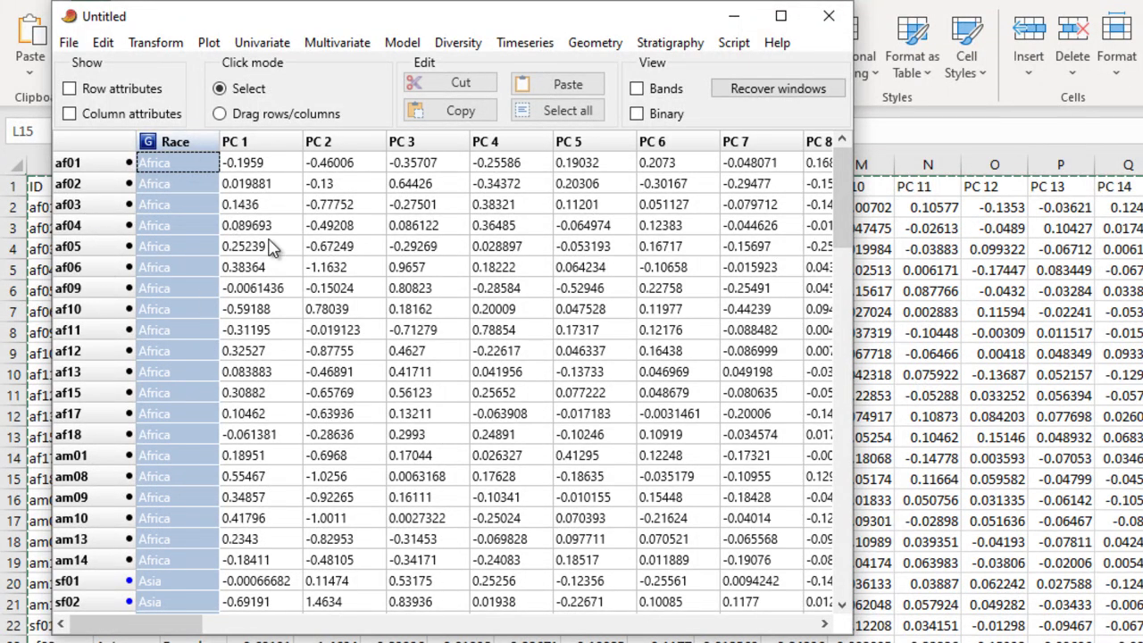
Select the data columns PC 1 through PC 10.
left_click(273, 145)
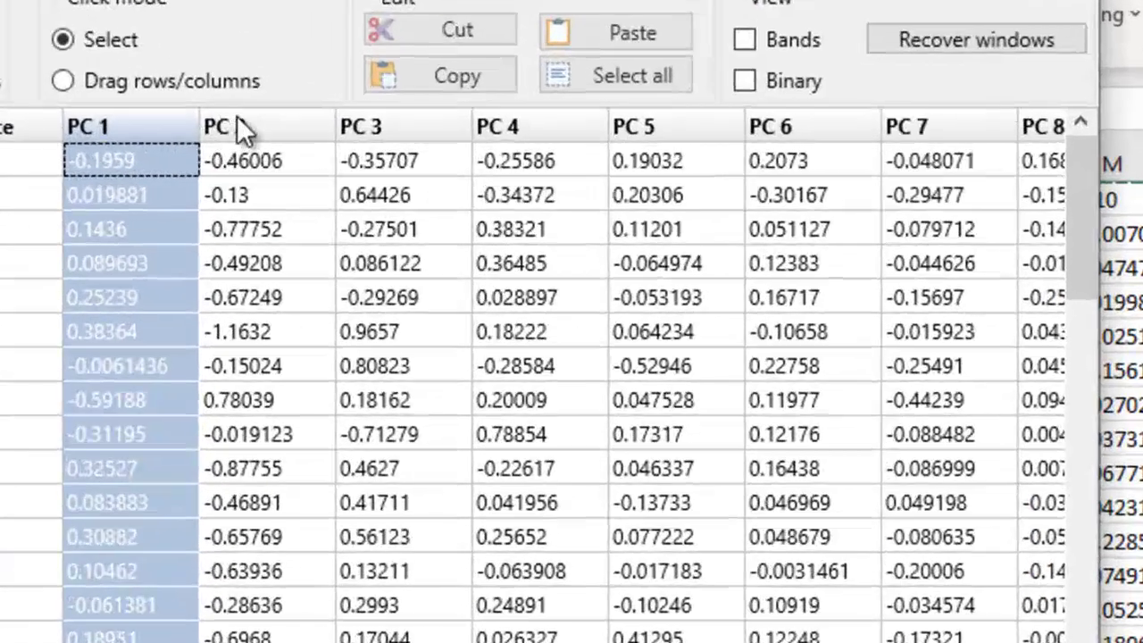
left_click(352, 141, "shift")
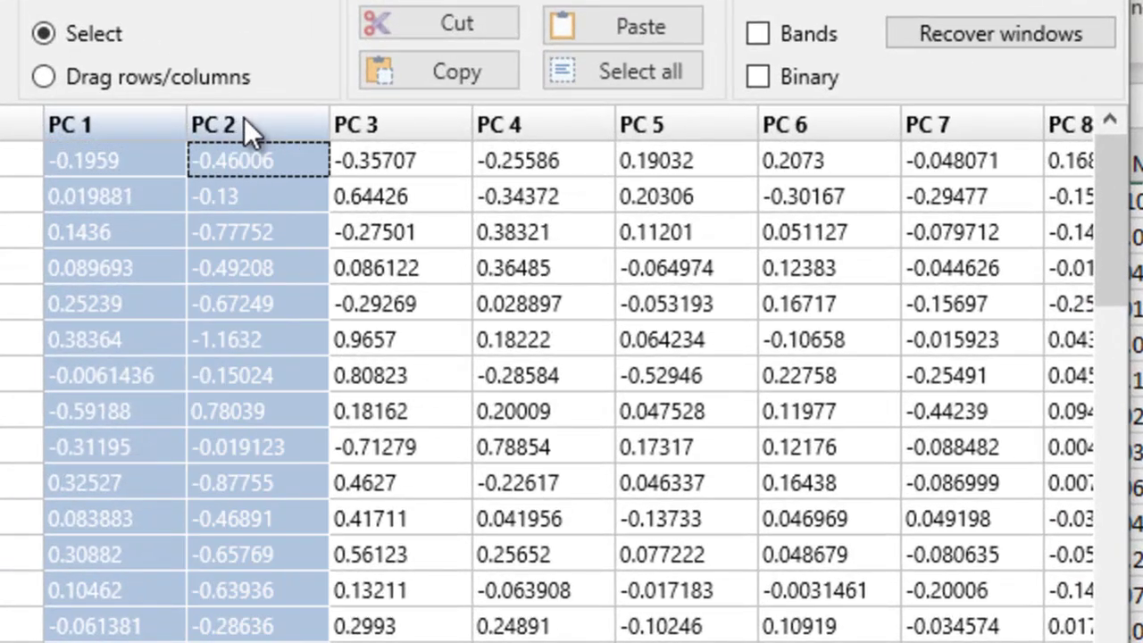
left_click(399, 125, "shift")
left_click(563, 125, "shift")
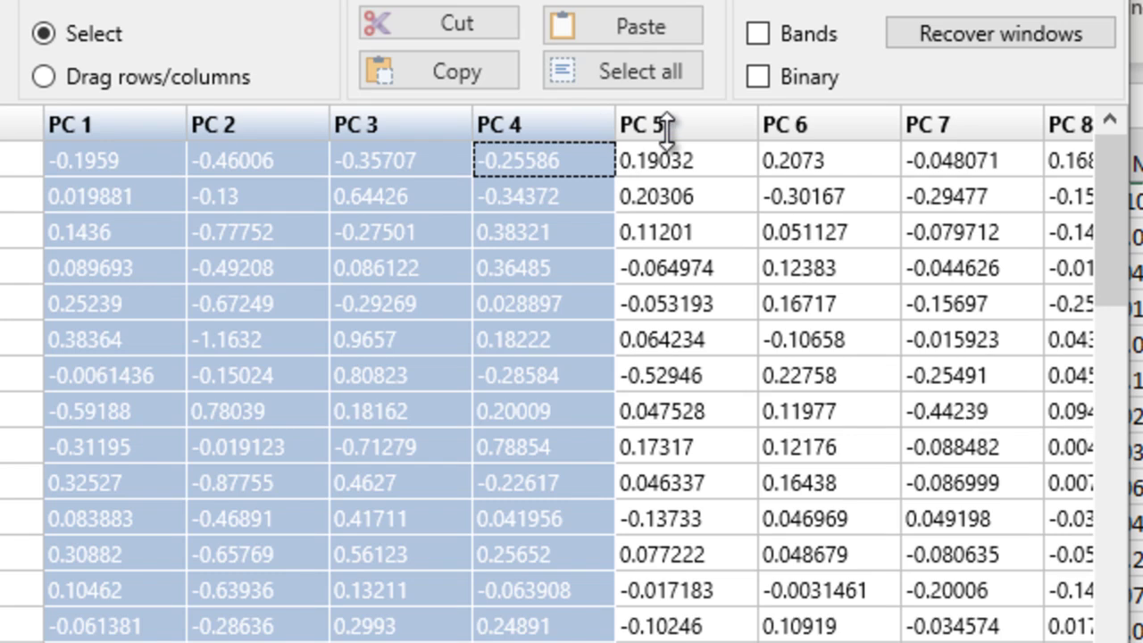
left_click(715, 124, "shift")
left_click(835, 126, "shift")
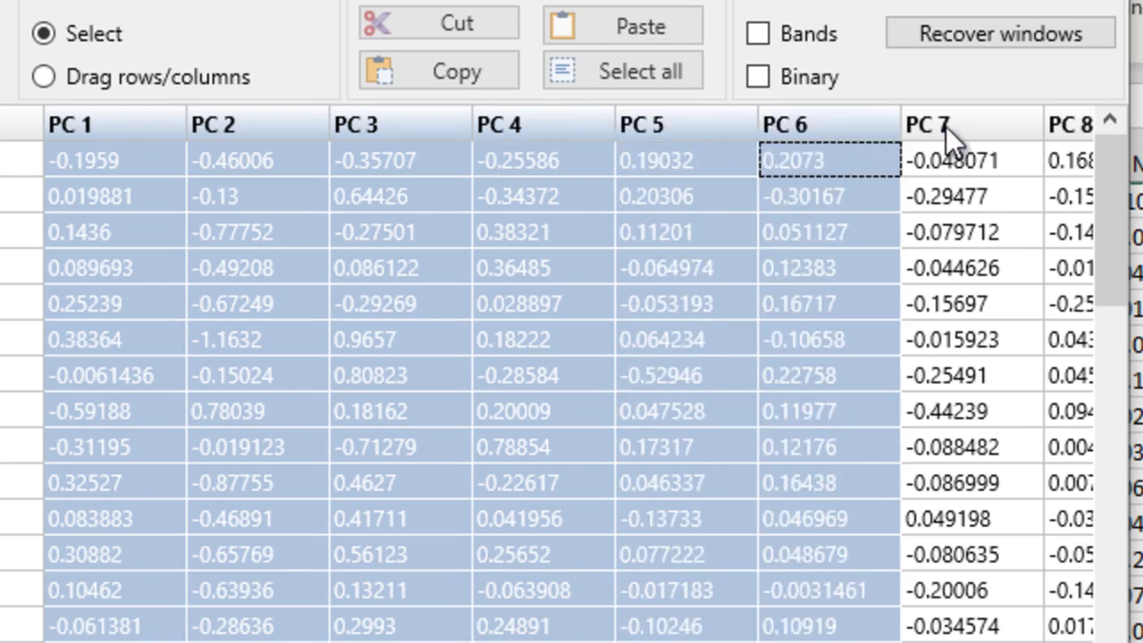
left_click(946, 126, "shift")
left_click(1085, 122, "shift")
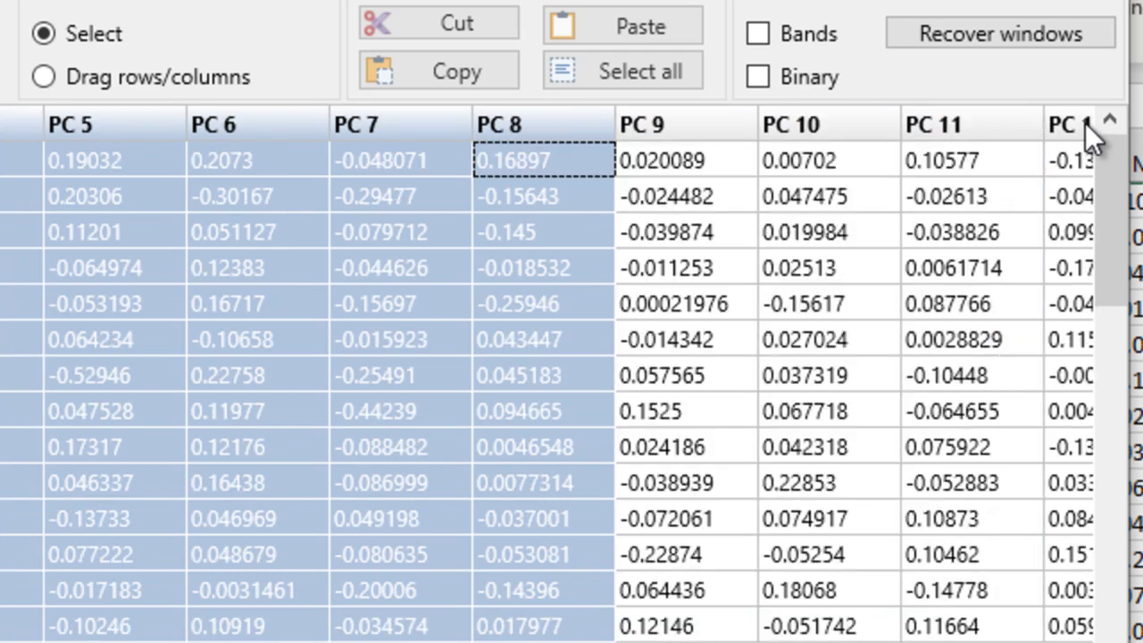
left_click(692, 122, "shift")
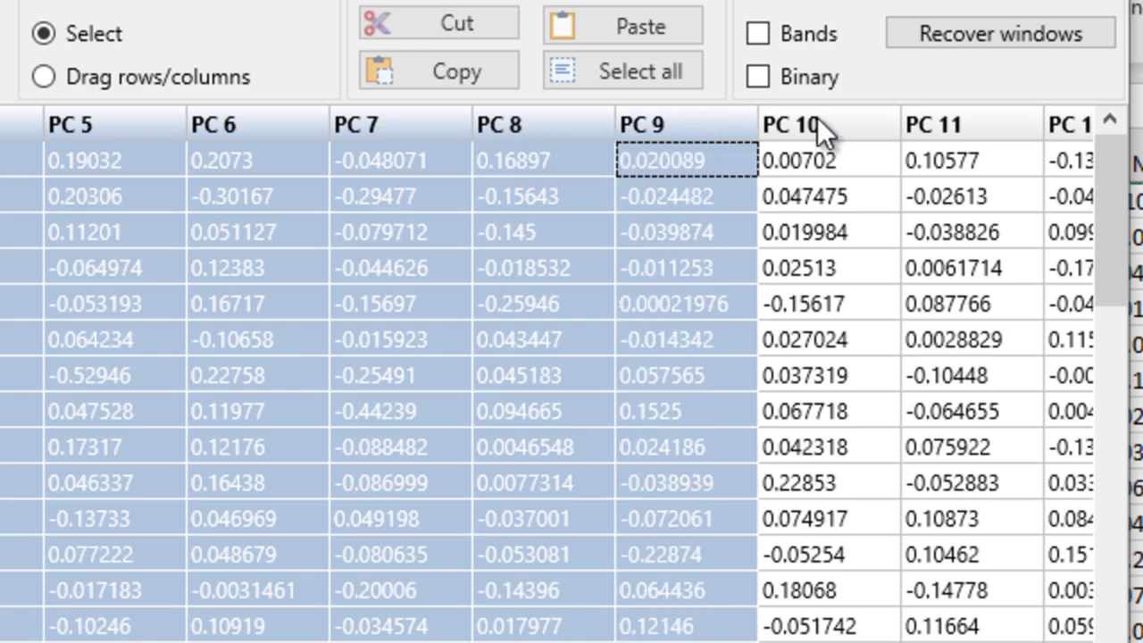
left_click(826, 126, "shift")
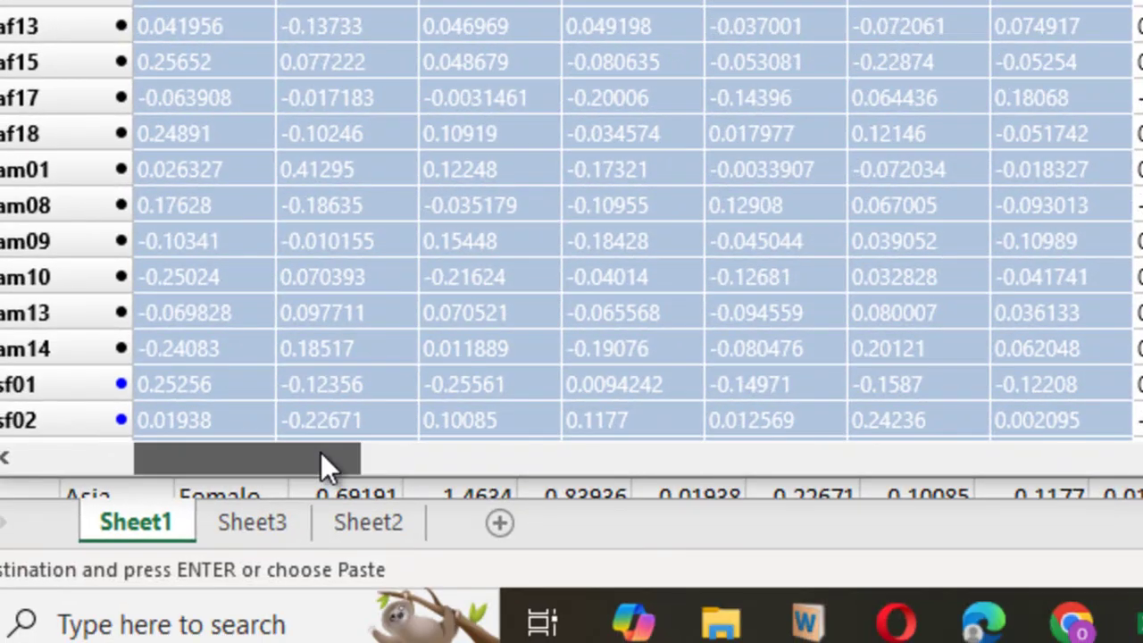
Run classical clustering on the selected columns and enlarge the Hierarchical clustering window to fit the whole dendrogram.
left_click_drag(320, 451, 172, 472)
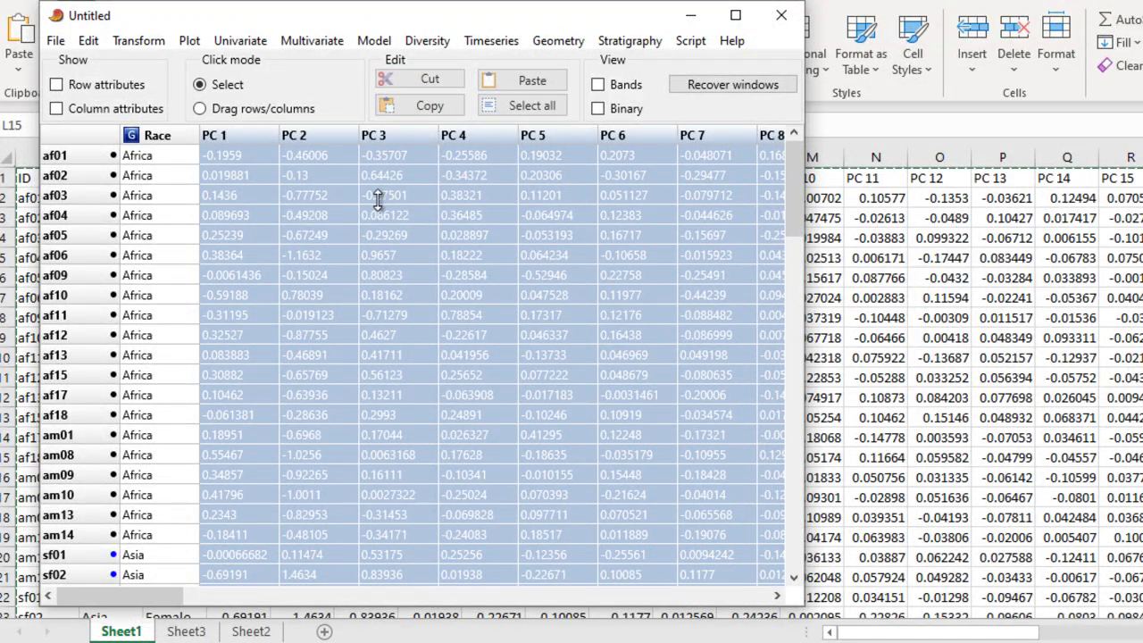
left_click(301, 46)
mouse_move(323, 89)
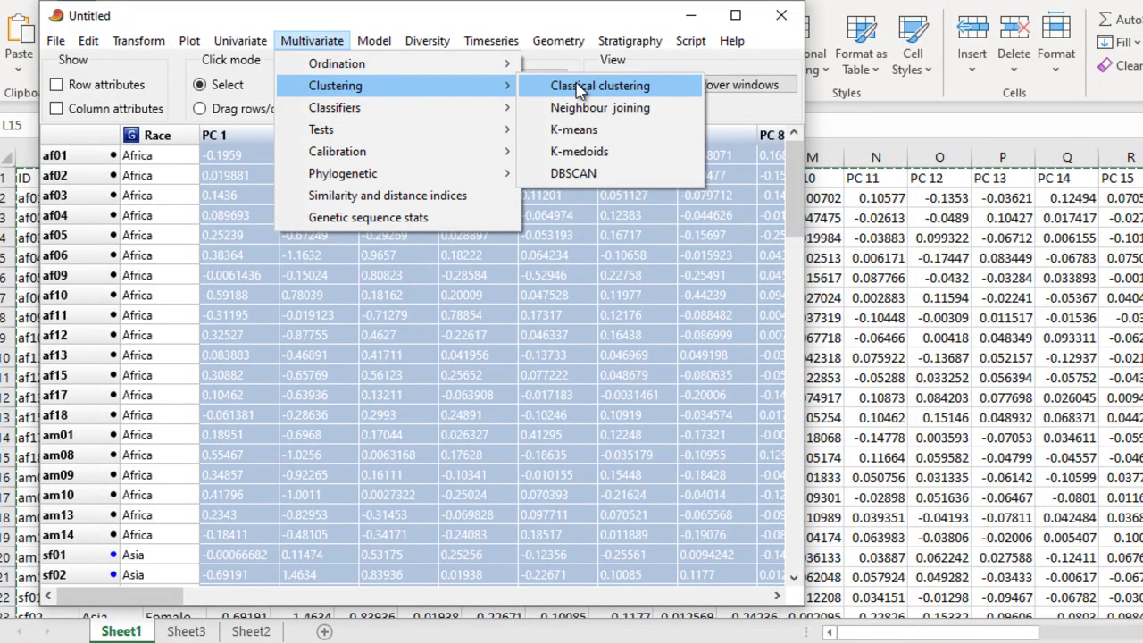
left_click(579, 87)
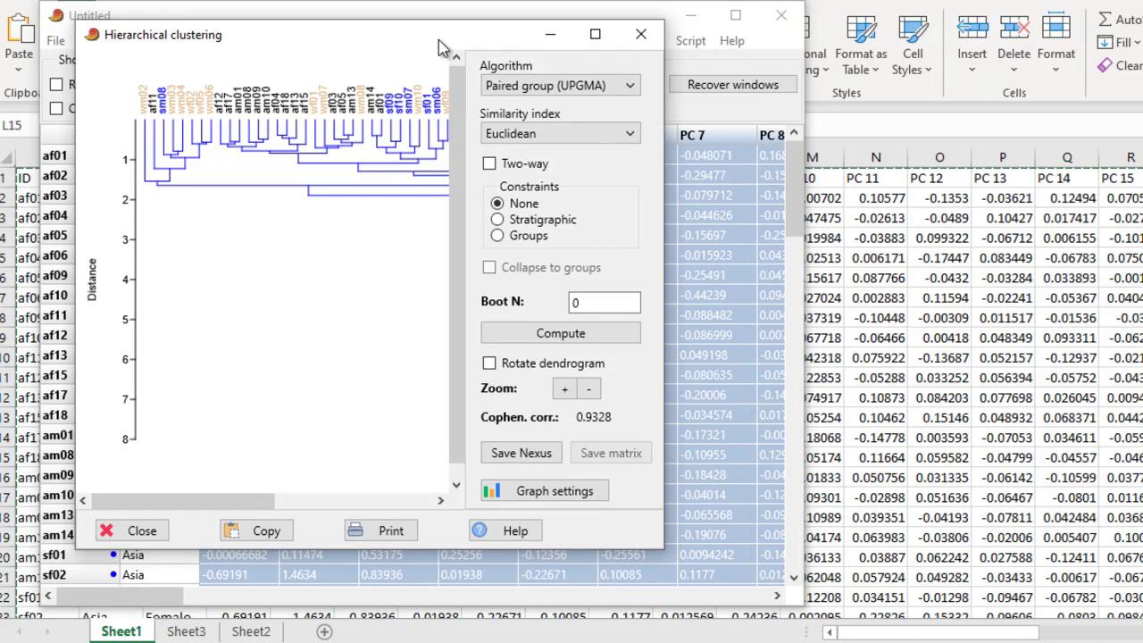
left_click_drag(440, 40, 505, 43)
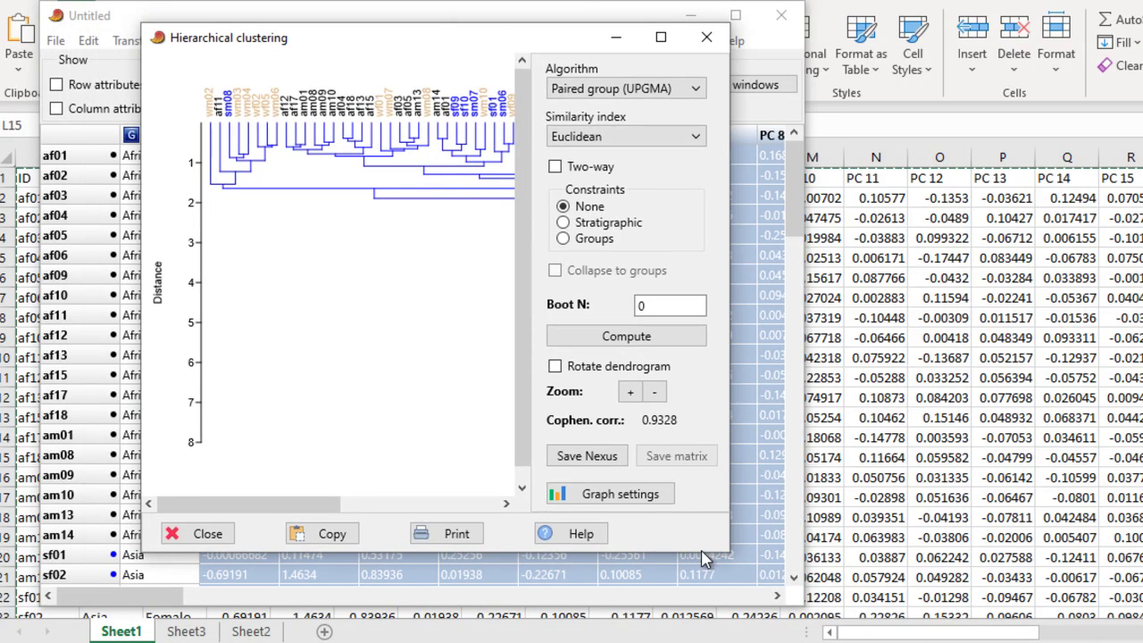
left_click_drag(728, 552, 1102, 634)
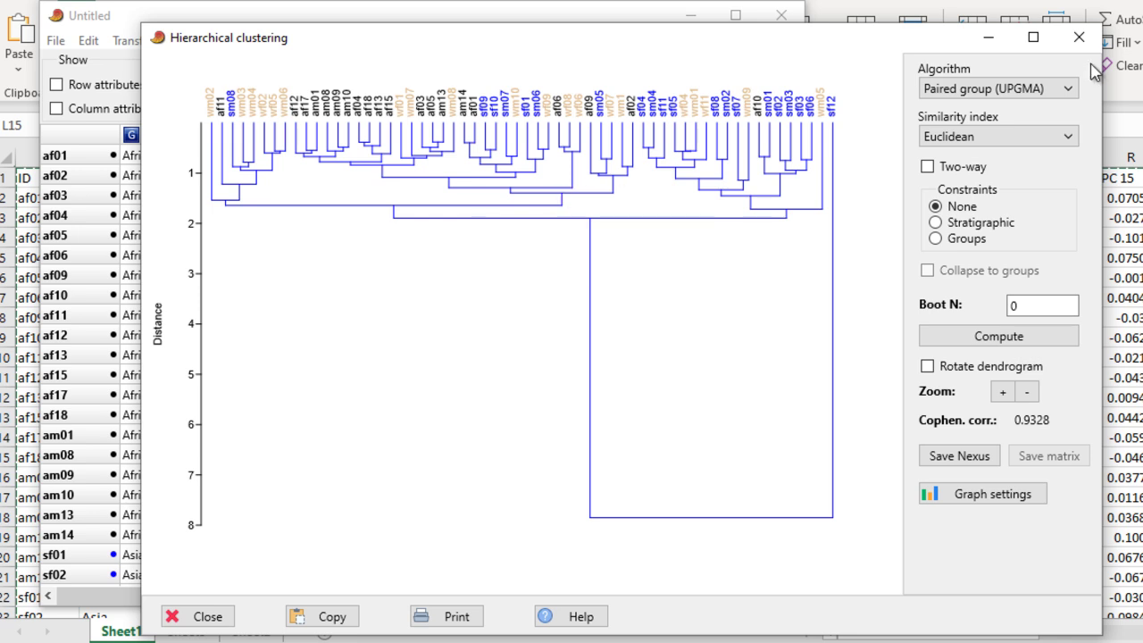
Try the rotated dendrogram layout and return to the upright one.
left_click(1074, 92)
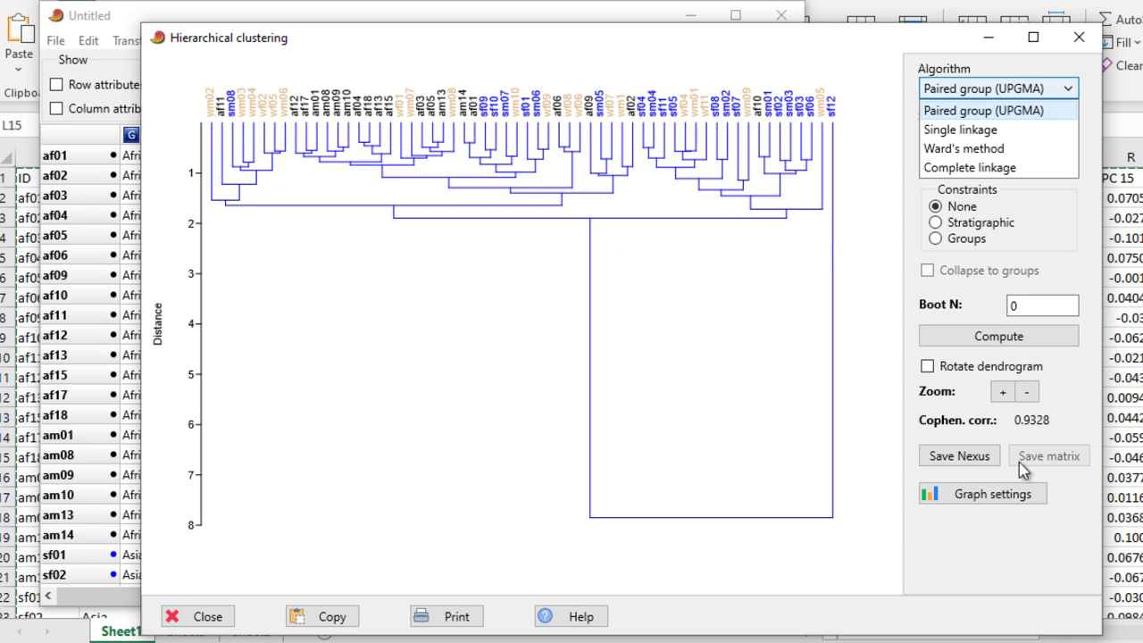
left_click(927, 367)
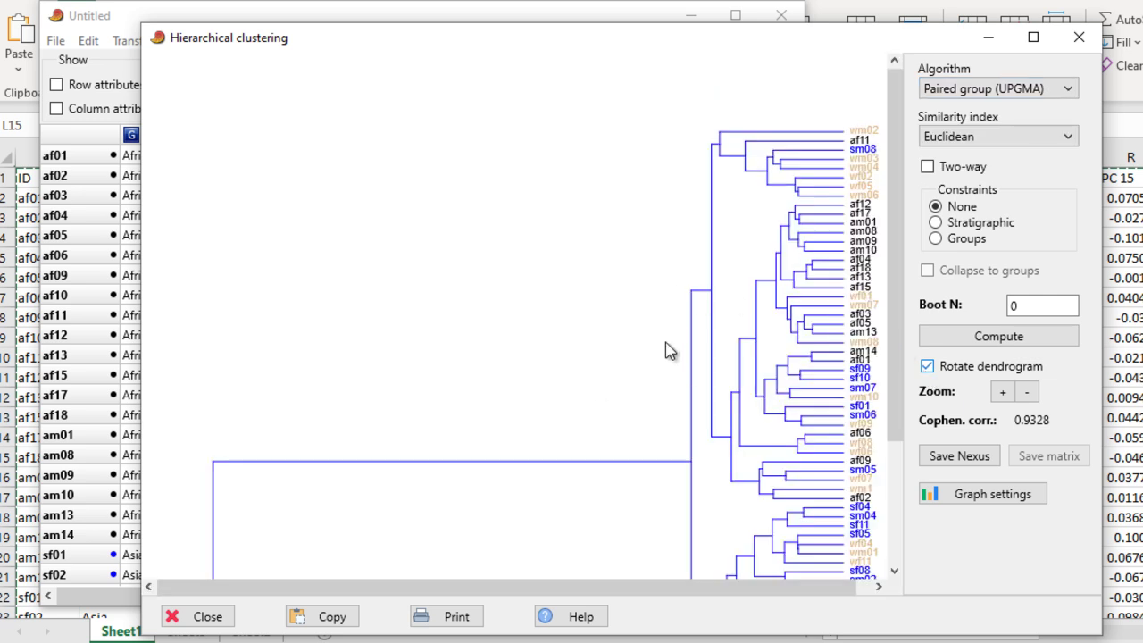
left_click(927, 367)
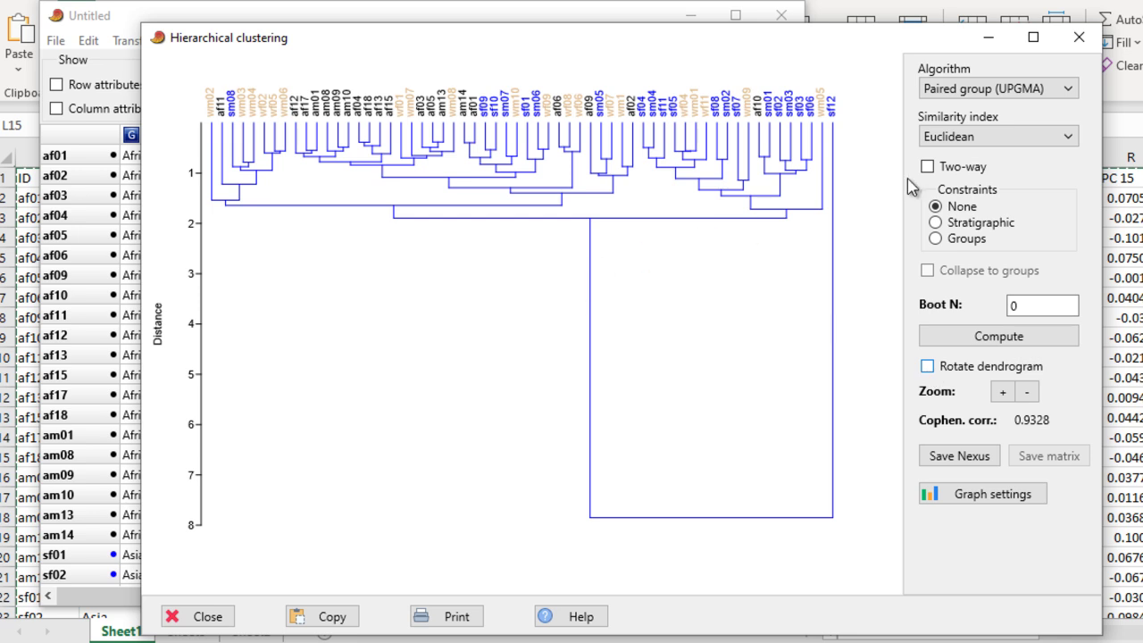
Recompute the dendrogram using Ward's method as the clustering algorithm.
left_click(980, 98)
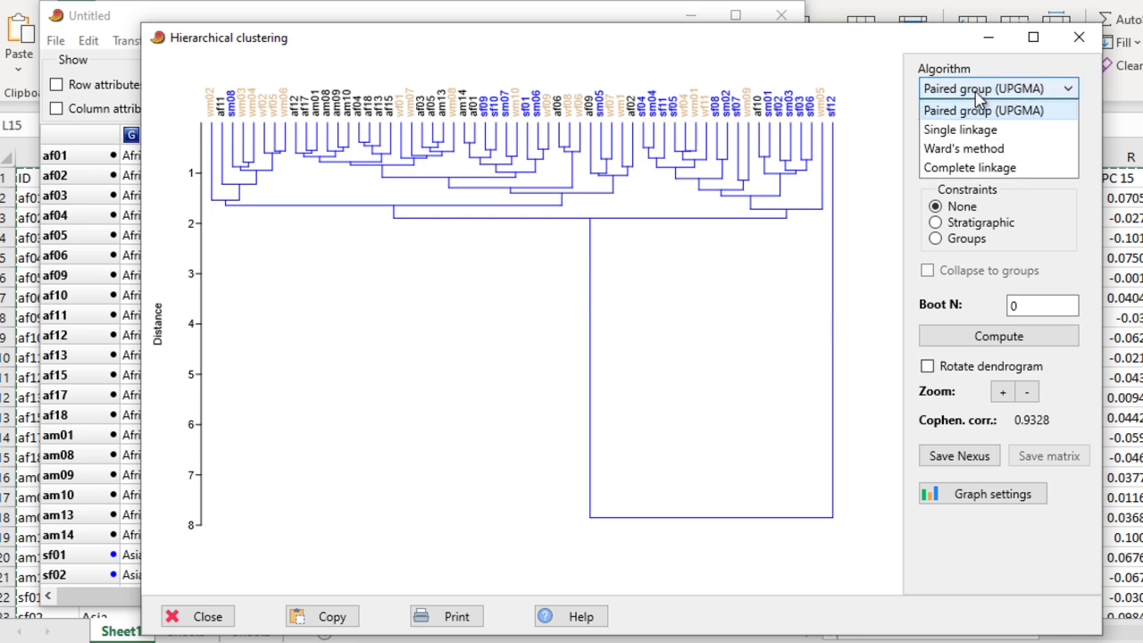
left_click(975, 150)
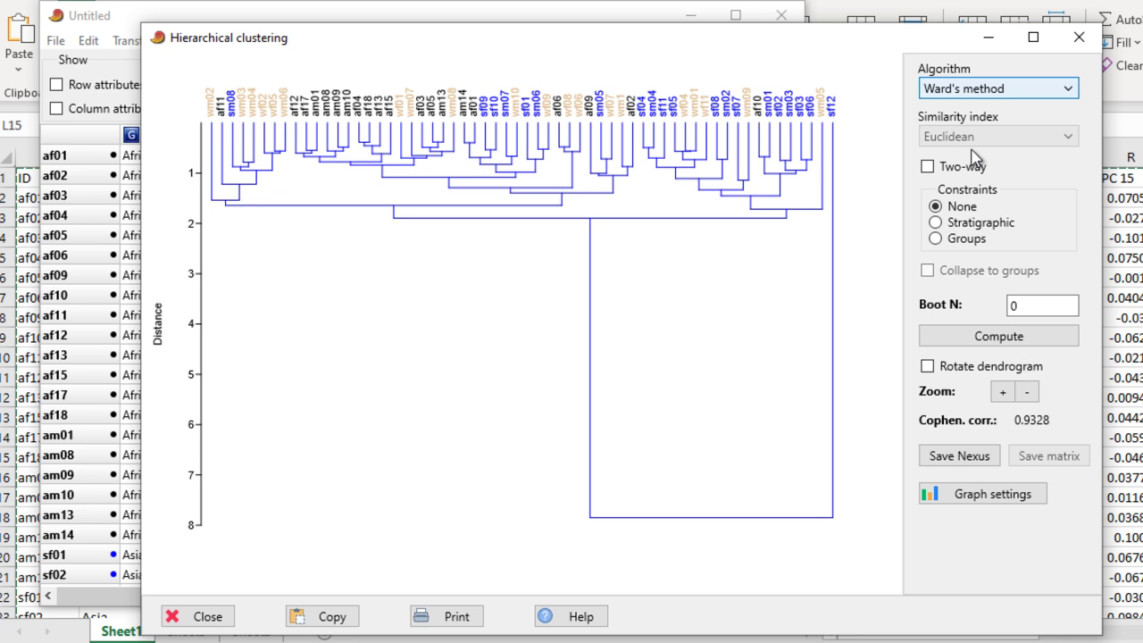
left_click(1025, 339)
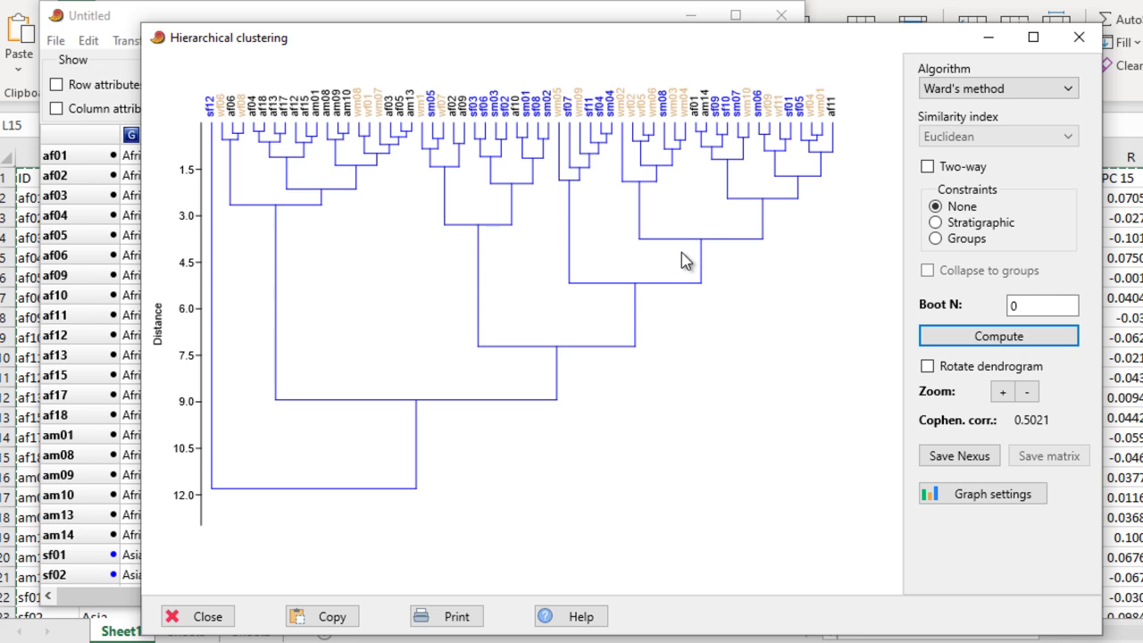
Set the clustering algorithm back to Paired group (UPGMA) and look through the similarity index options.
left_click(1059, 86)
left_click(1041, 108)
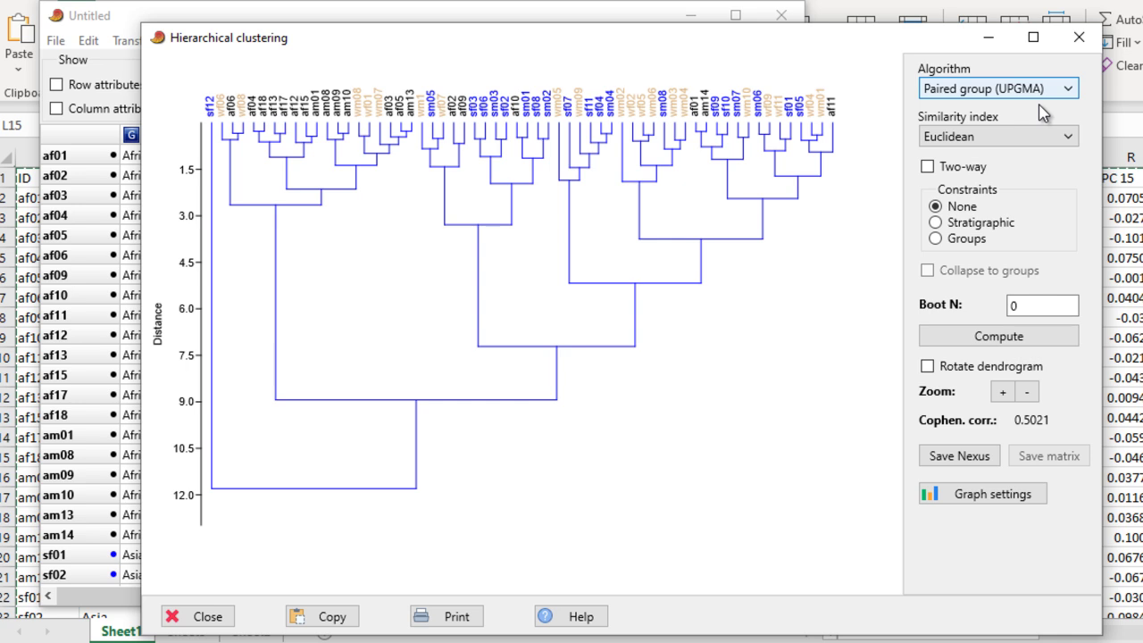
left_click(1067, 134)
left_click(1067, 134)
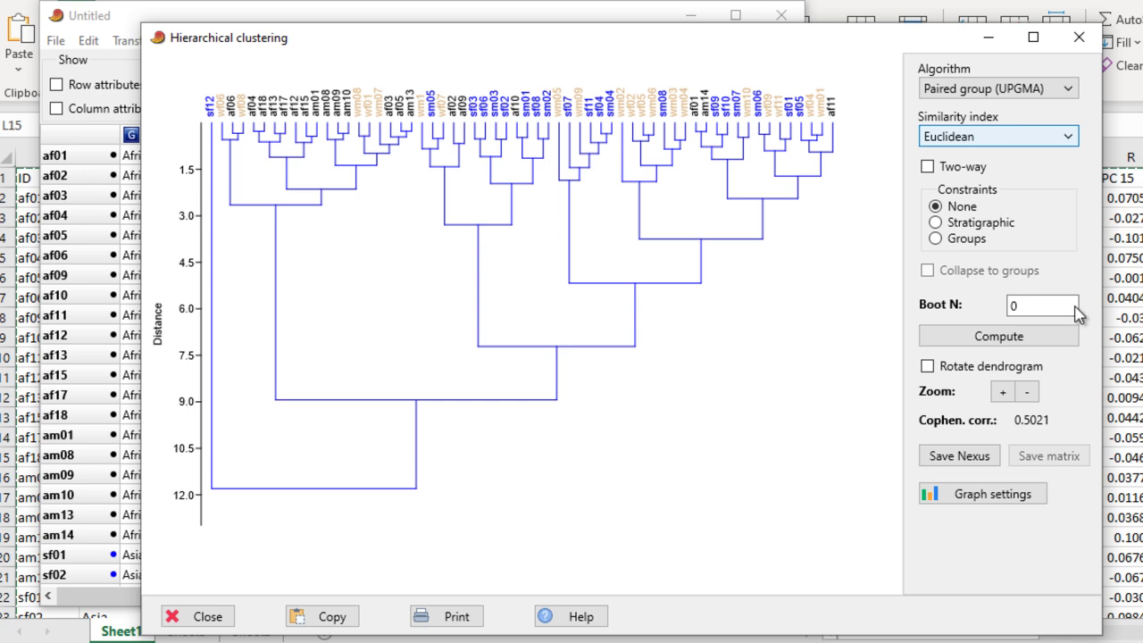
Review the dendrogram's graph settings and the file formats offered for export.
left_click(1027, 501)
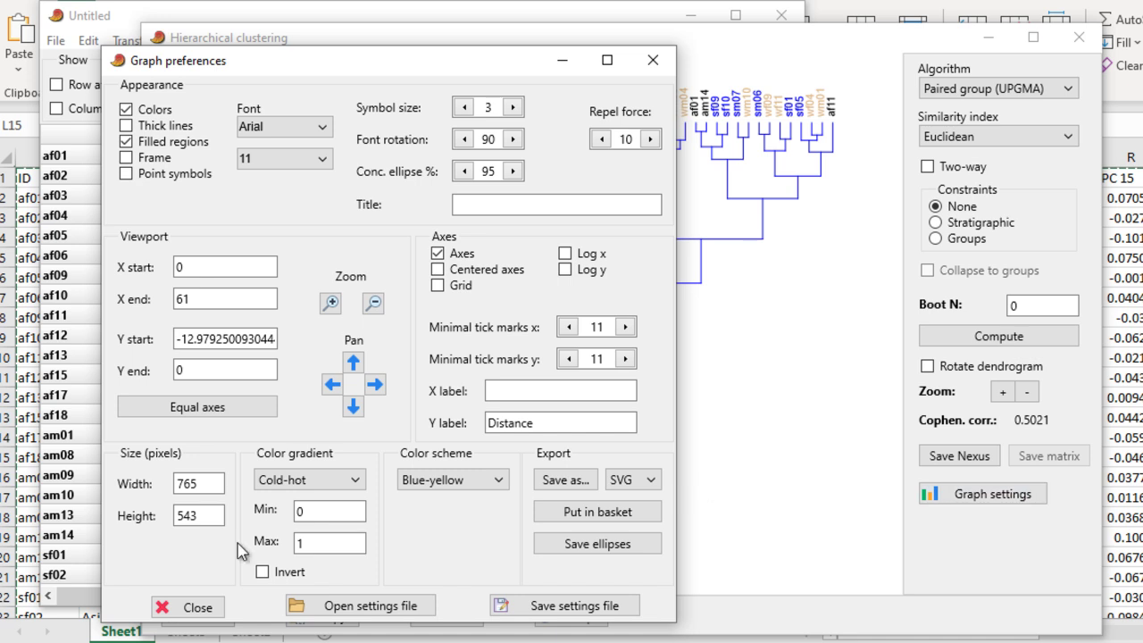
left_click(660, 485)
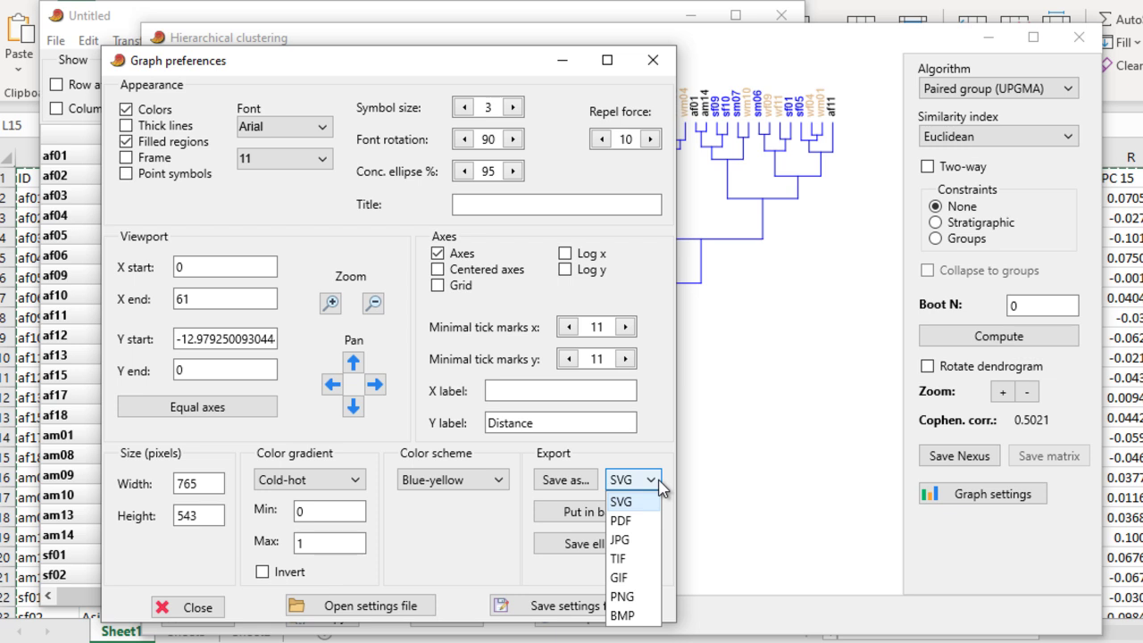
left_click(660, 484)
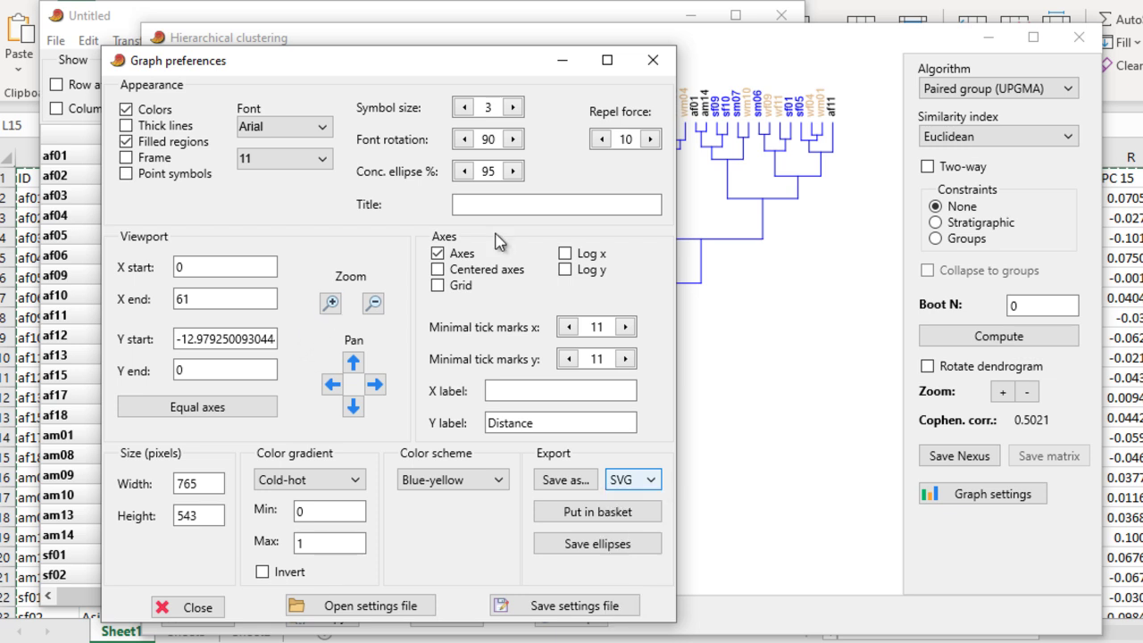
left_click(653, 60)
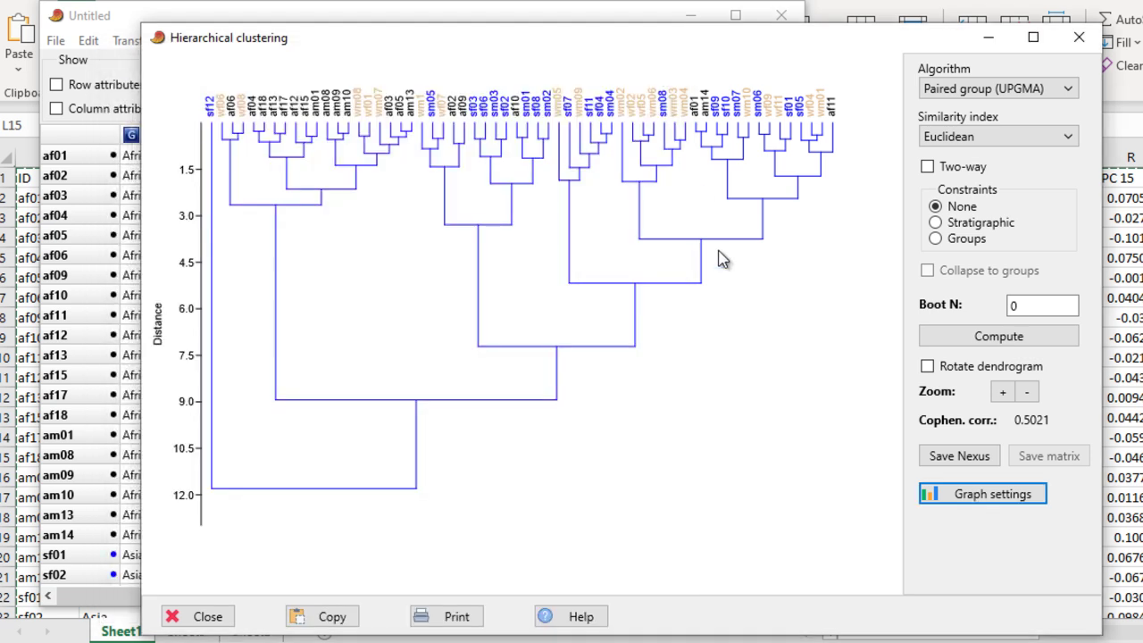